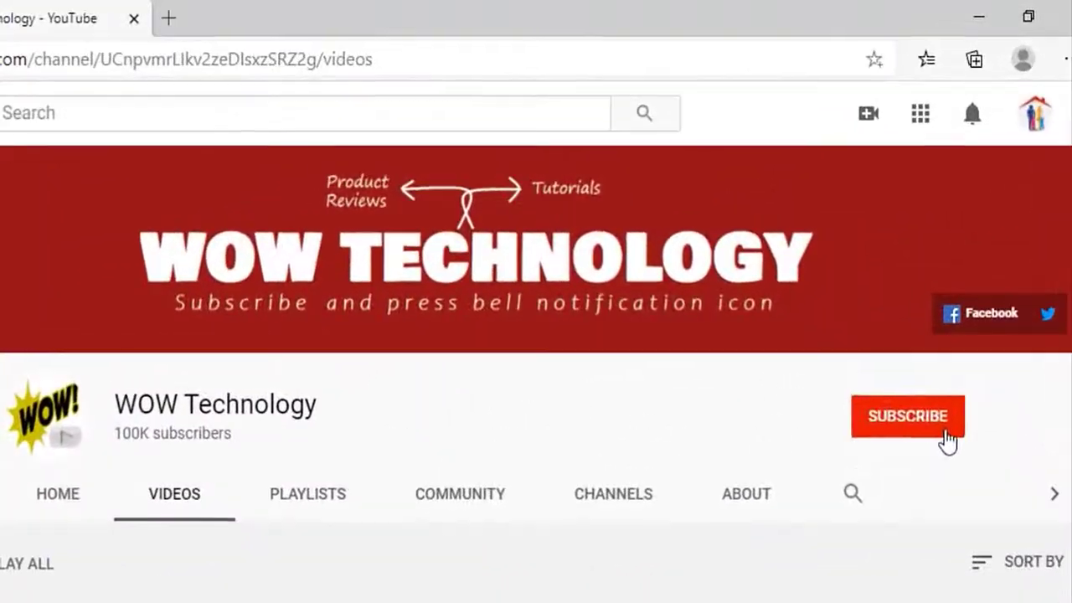
Step: Subscribe to the WOW Technology YouTube channel with notifications set to All
click(951, 444)
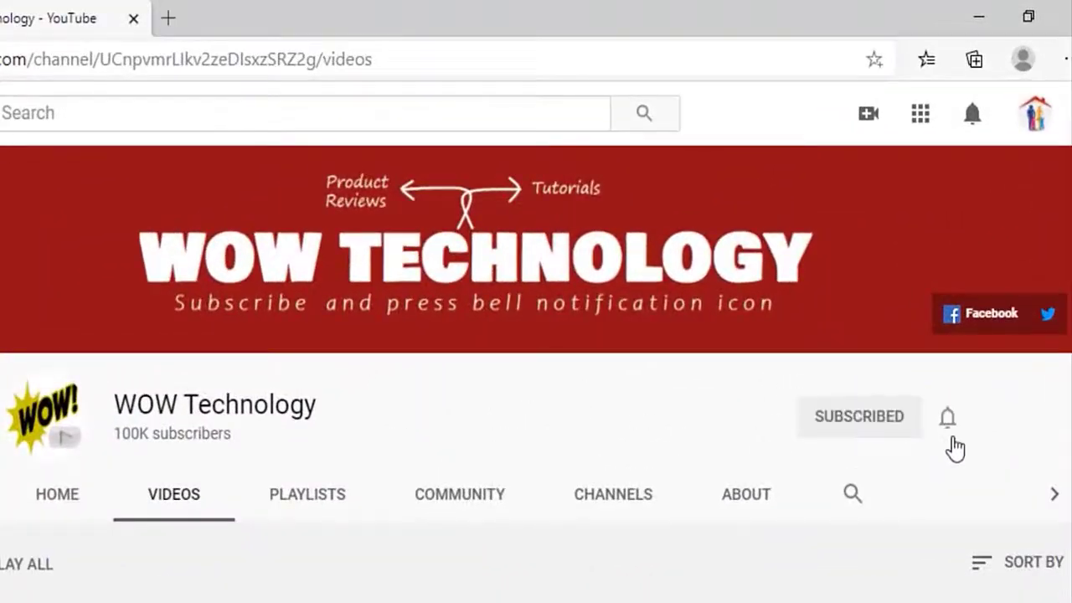
click(958, 423)
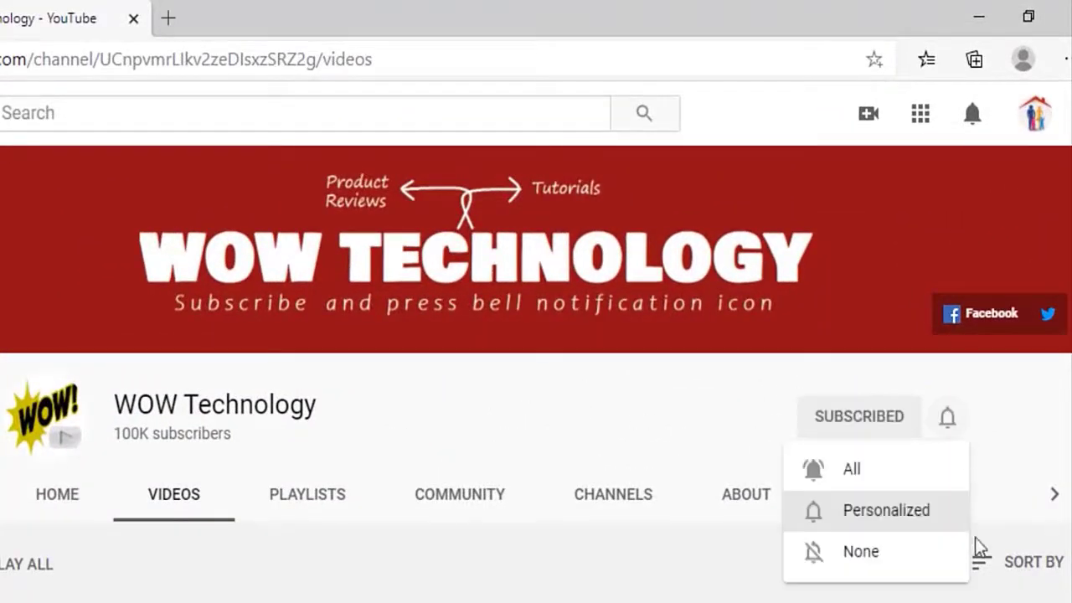
click(951, 474)
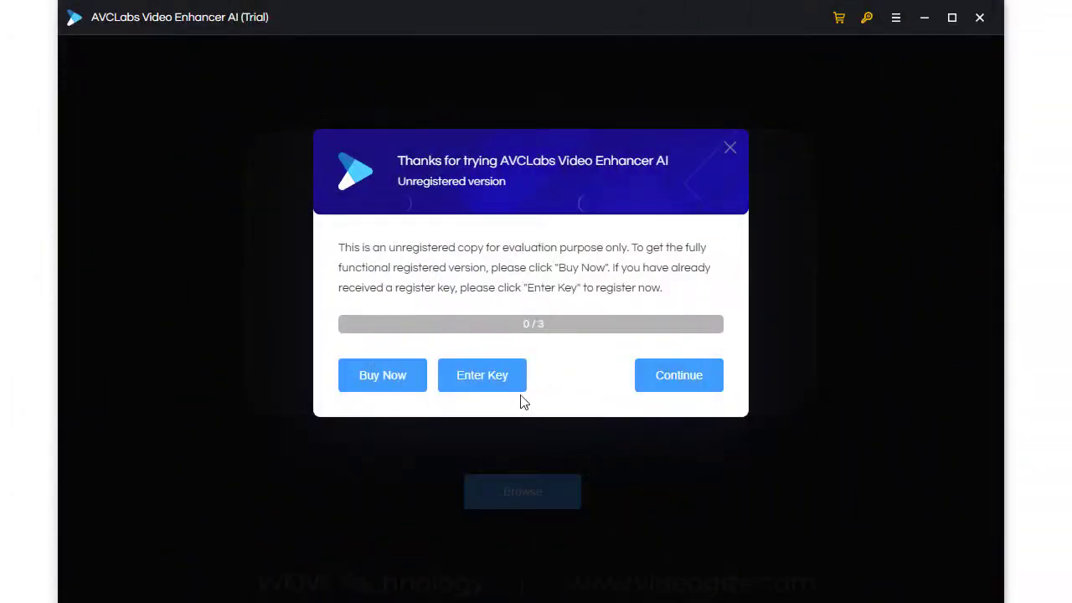
Step: Register with the account e-mail and license code, then load the toddler-at-blue-table clip
click(509, 387)
click(628, 337)
text(ask)
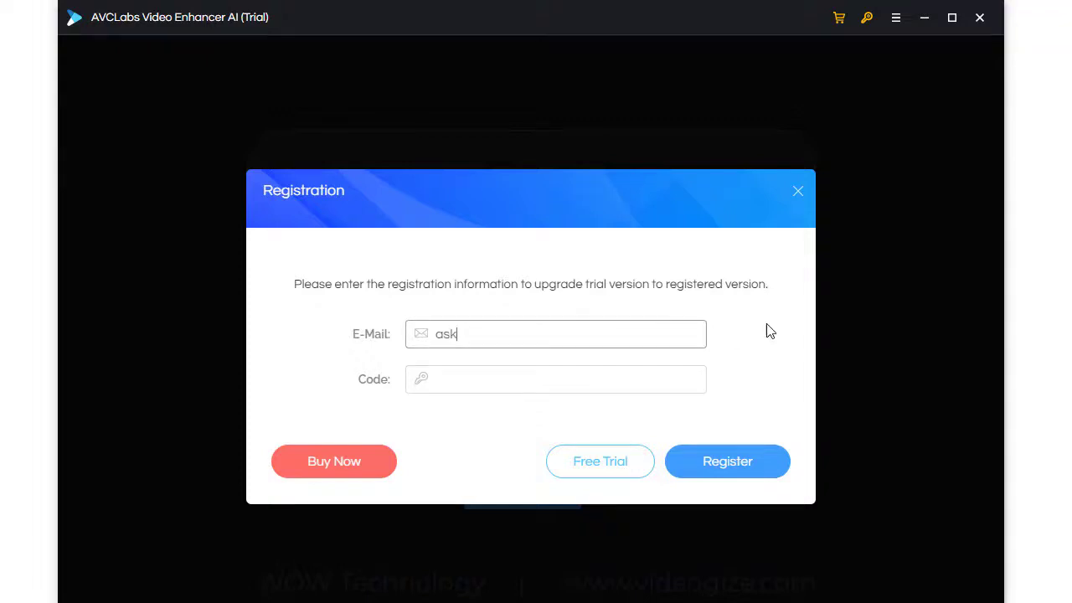
key(Tab)
text(XXXXXXXXXXXXXXXXXXXX)
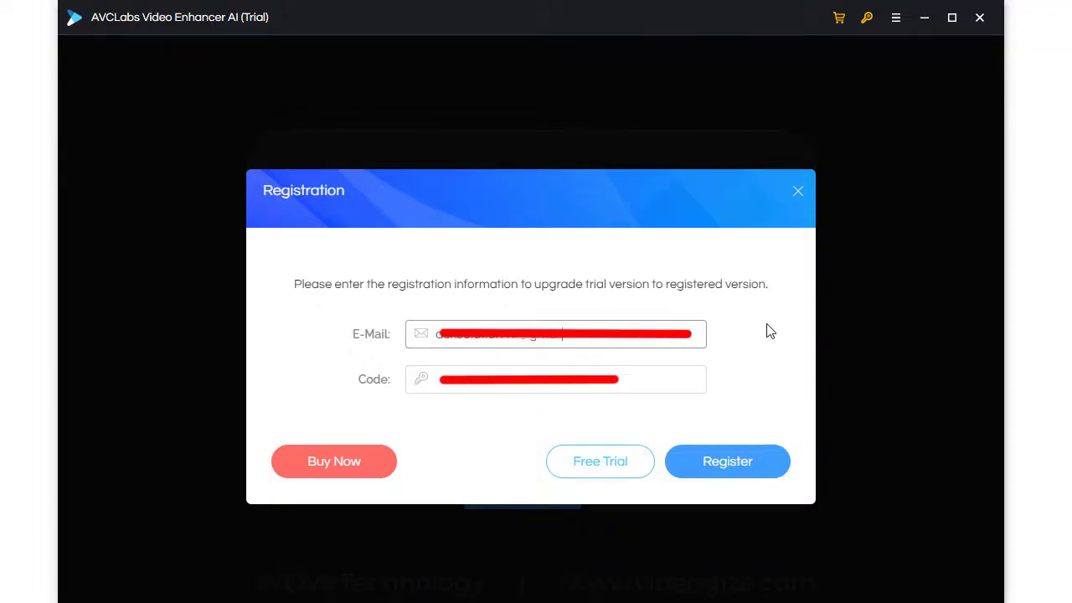
key(Tab)
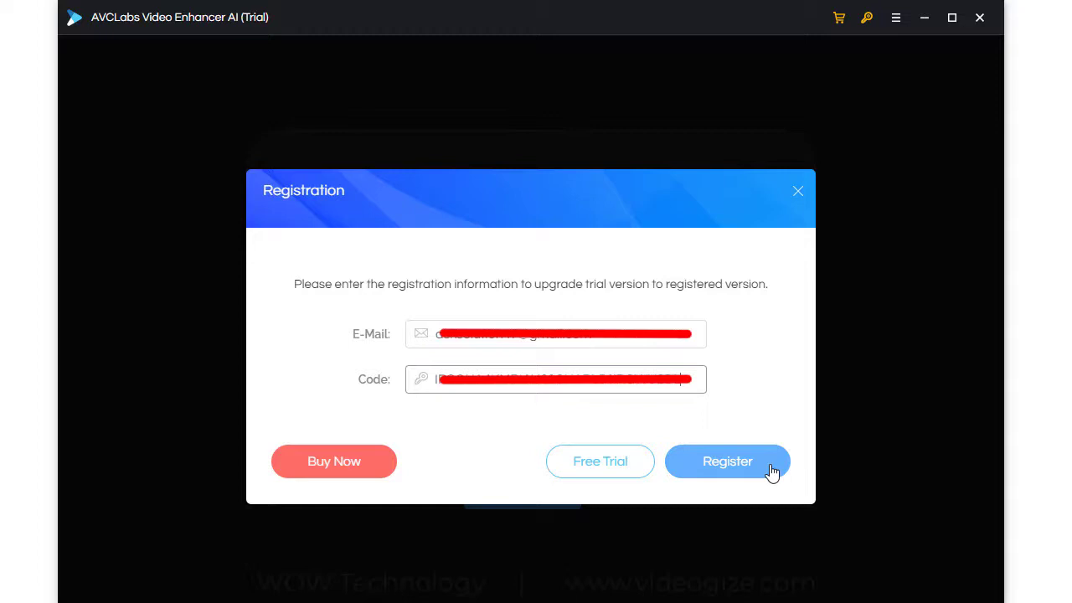
click(772, 474)
click(531, 458)
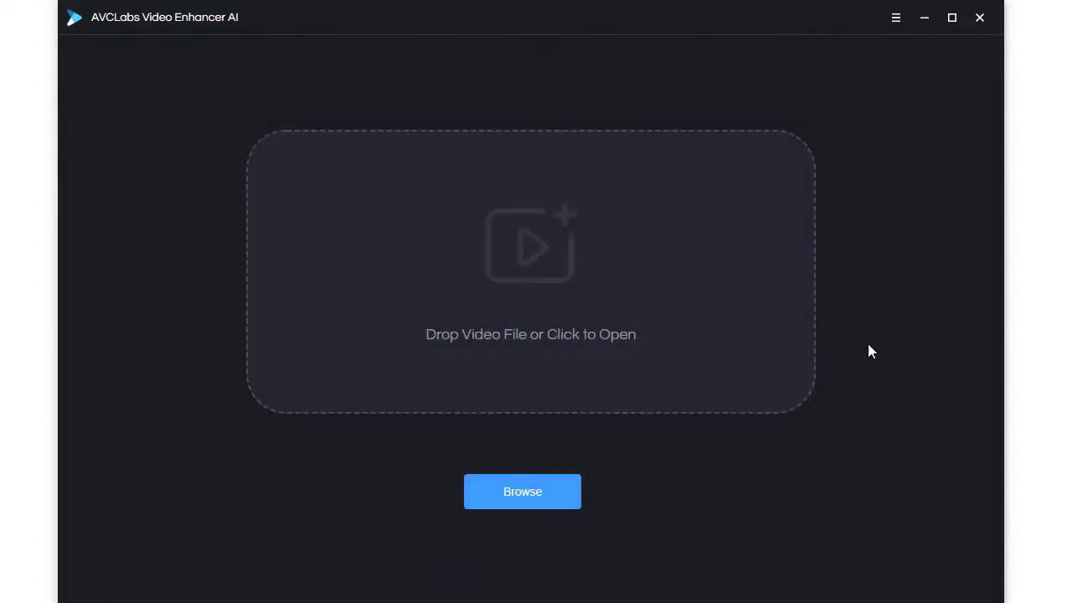
drag(396, 585, 536, 271)
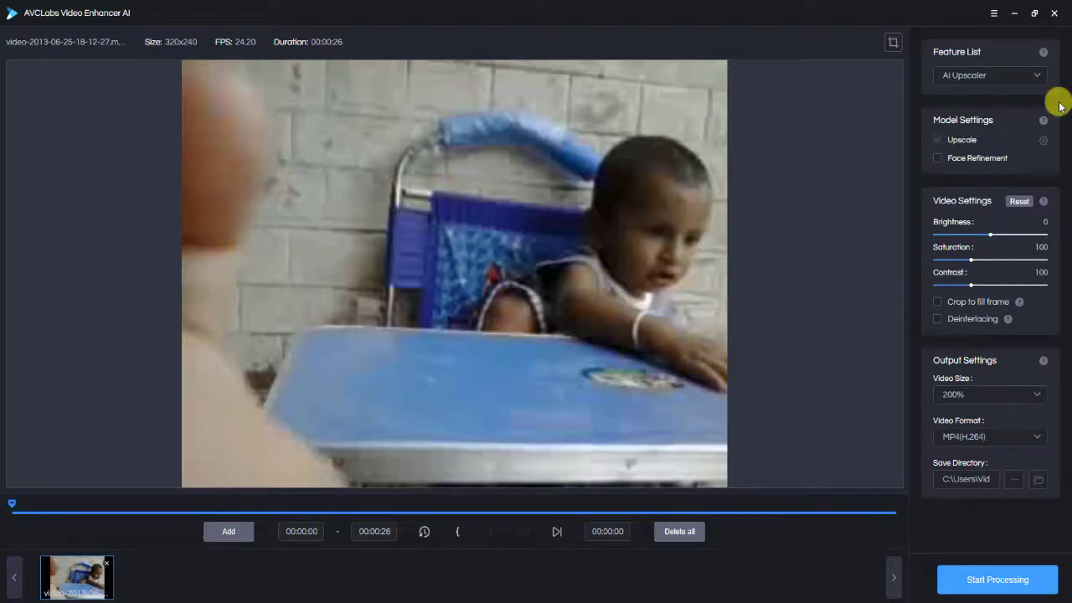
click(1040, 77)
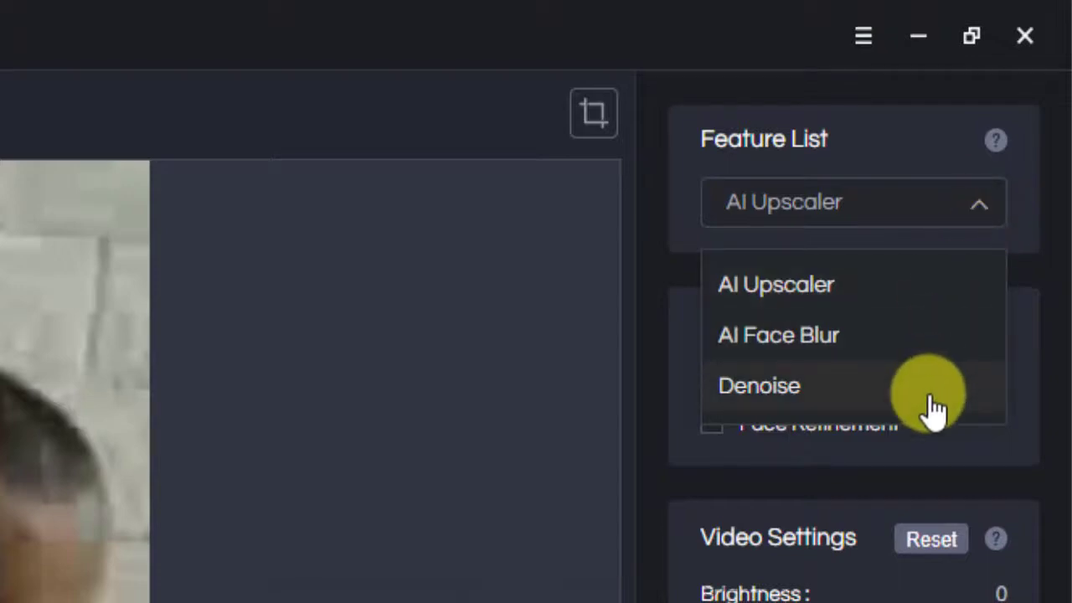
click(1051, 390)
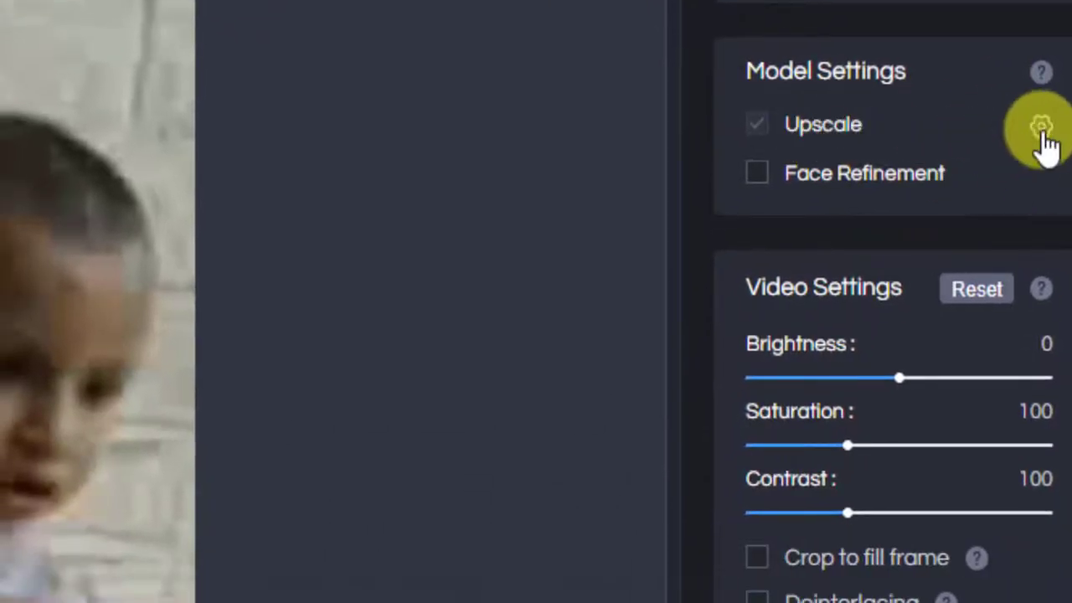
click(1046, 141)
click(1036, 231)
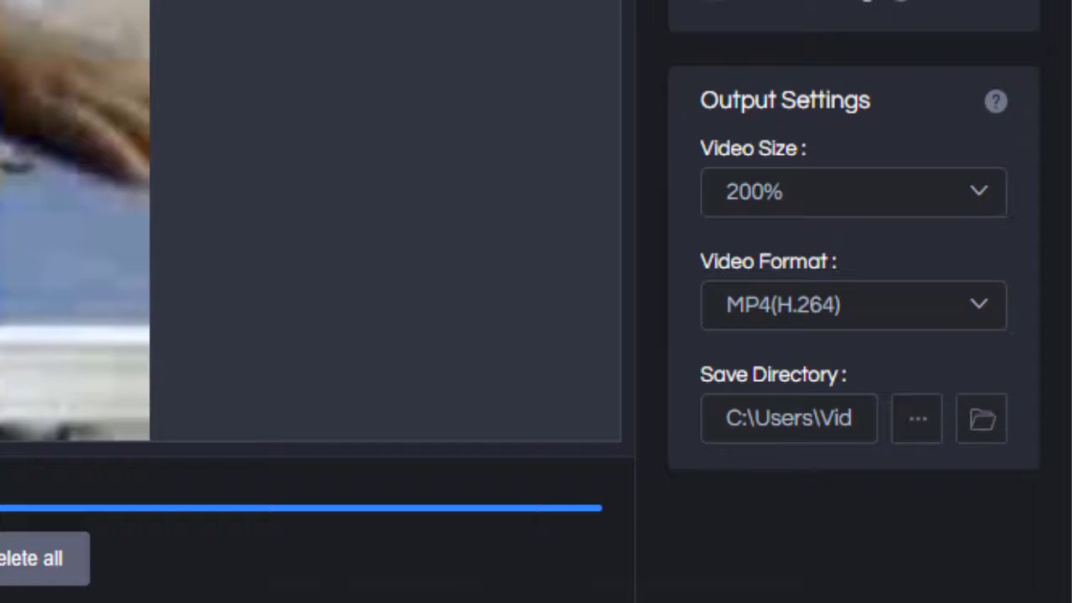
click(980, 216)
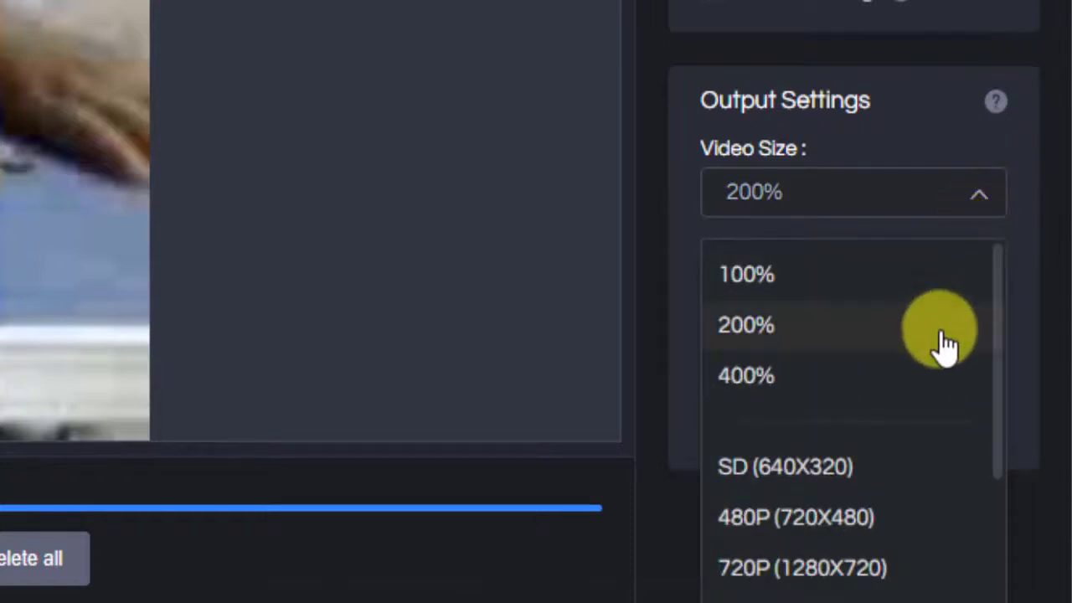
mouse_move(1005, 369)
mouse_down()
mouse_move(1006, 597)
mouse_move(1046, 320)
mouse_up()
click(1057, 167)
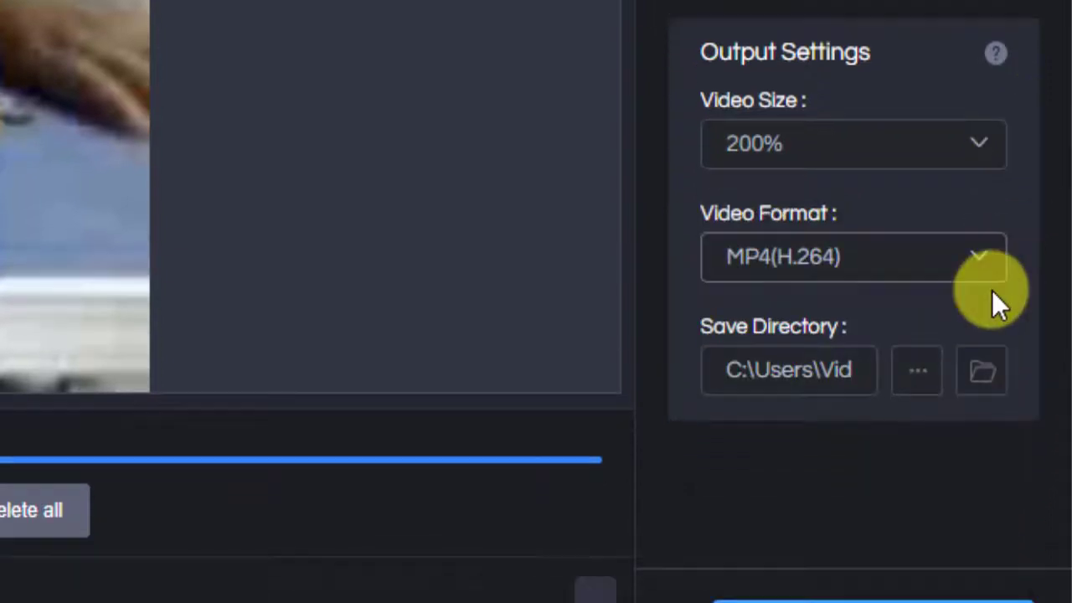
click(981, 171)
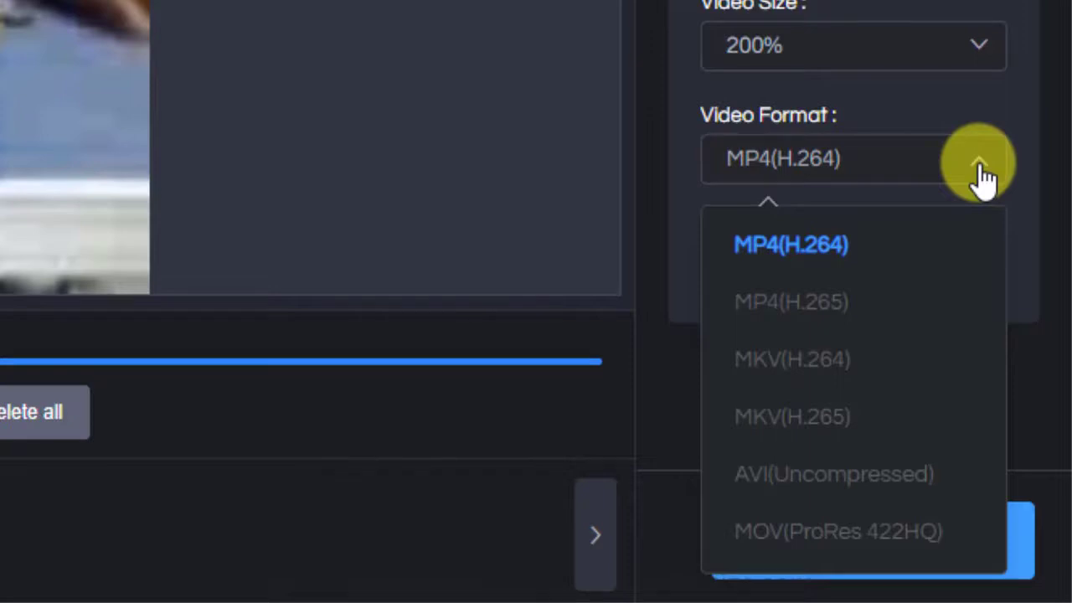
click(981, 172)
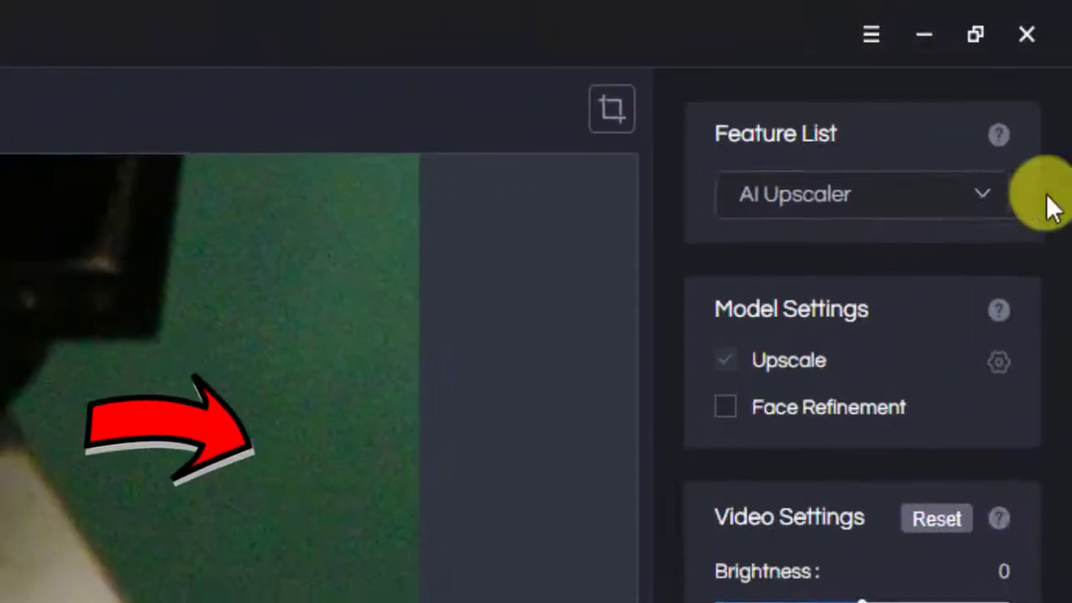
Step: Switch the plant clip to Denoise at 100% video size and preview original versus denoised
click(1039, 77)
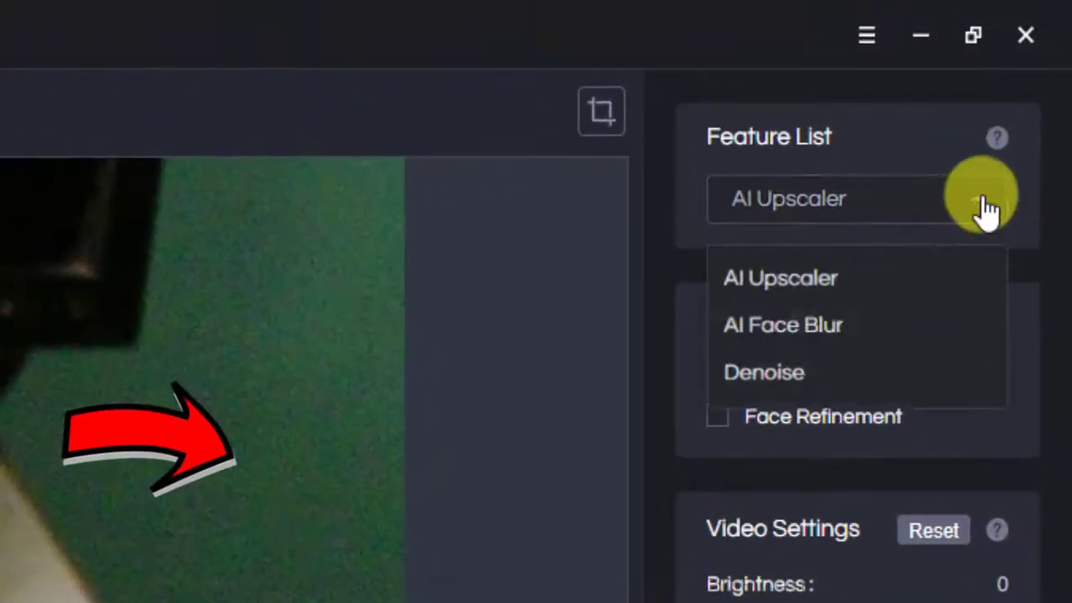
click(796, 380)
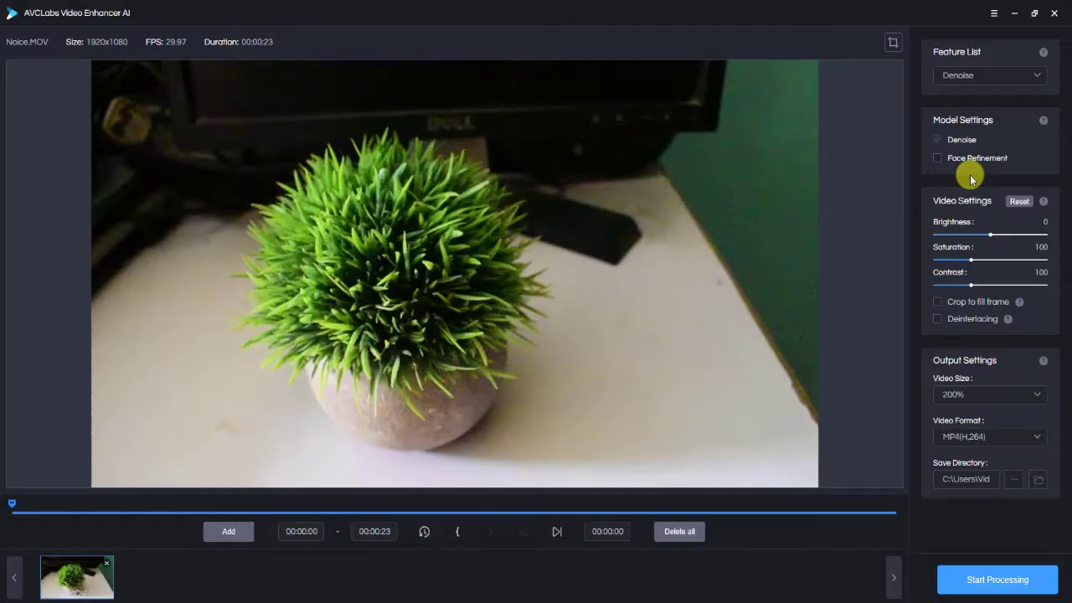
click(1036, 395)
click(969, 417)
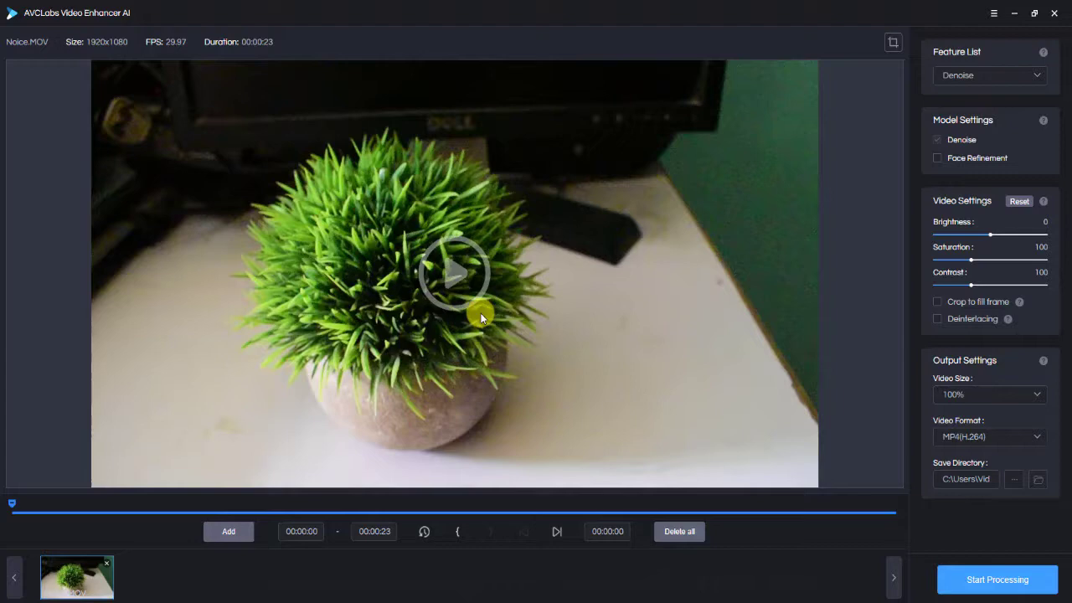
click(452, 269)
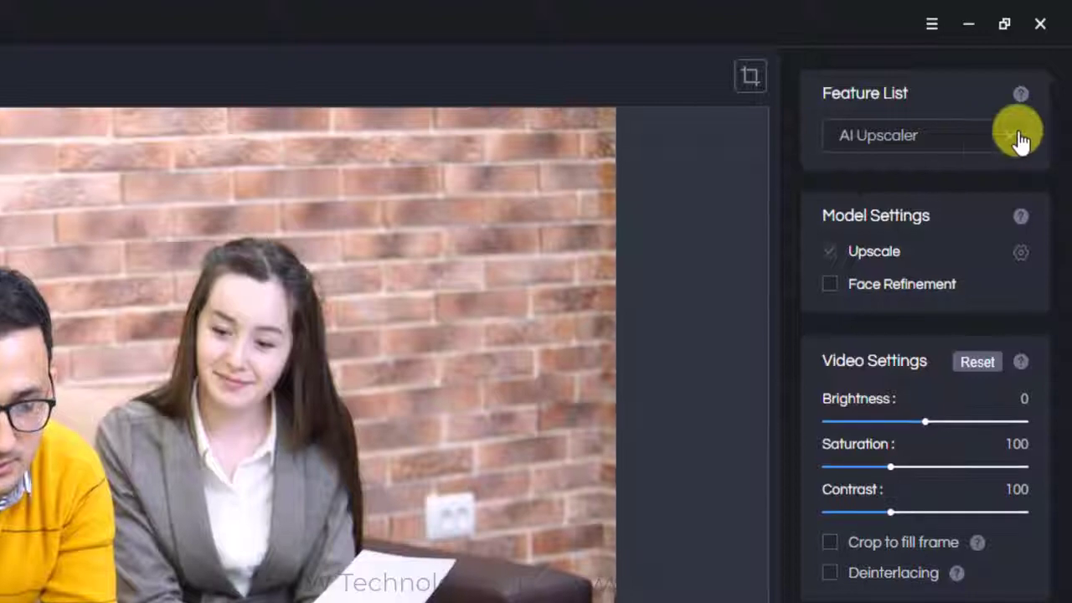
Step: Switch the office meeting clip to AI Face Blur and show the Blur Model options
click(1022, 140)
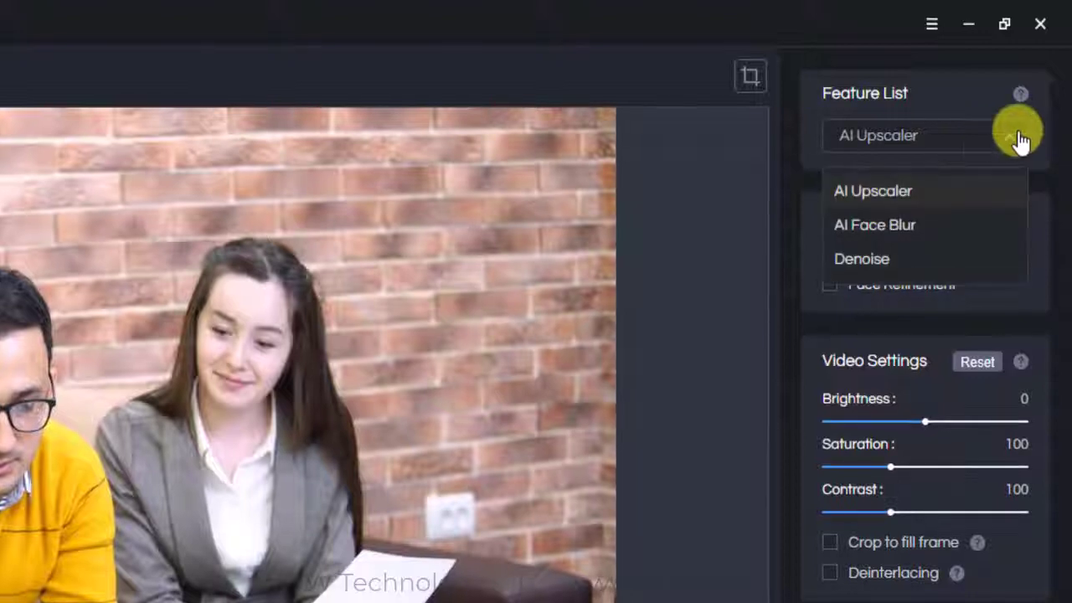
click(922, 235)
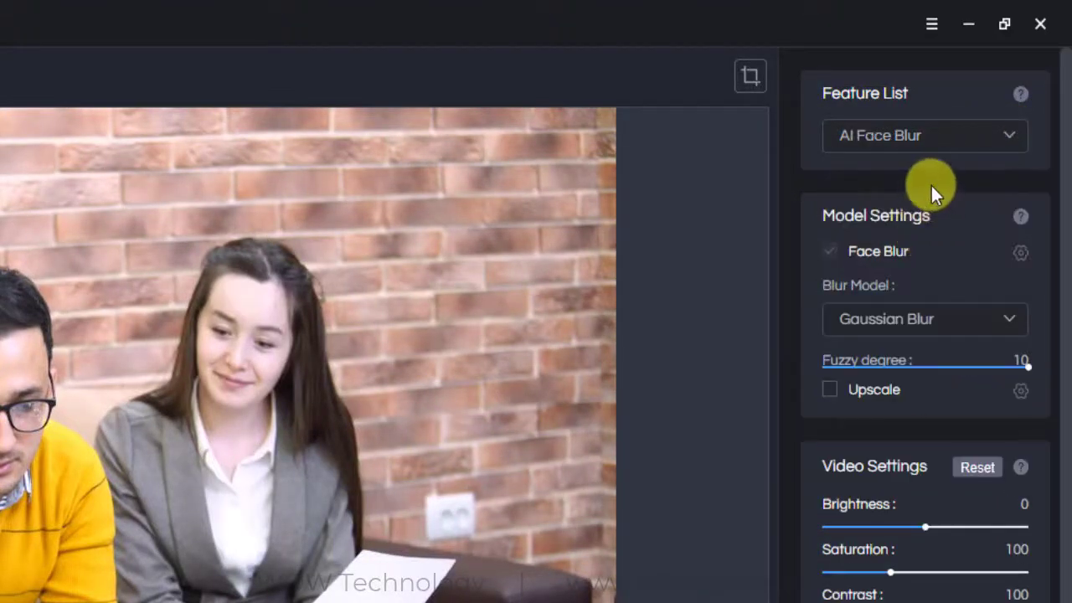
click(1011, 328)
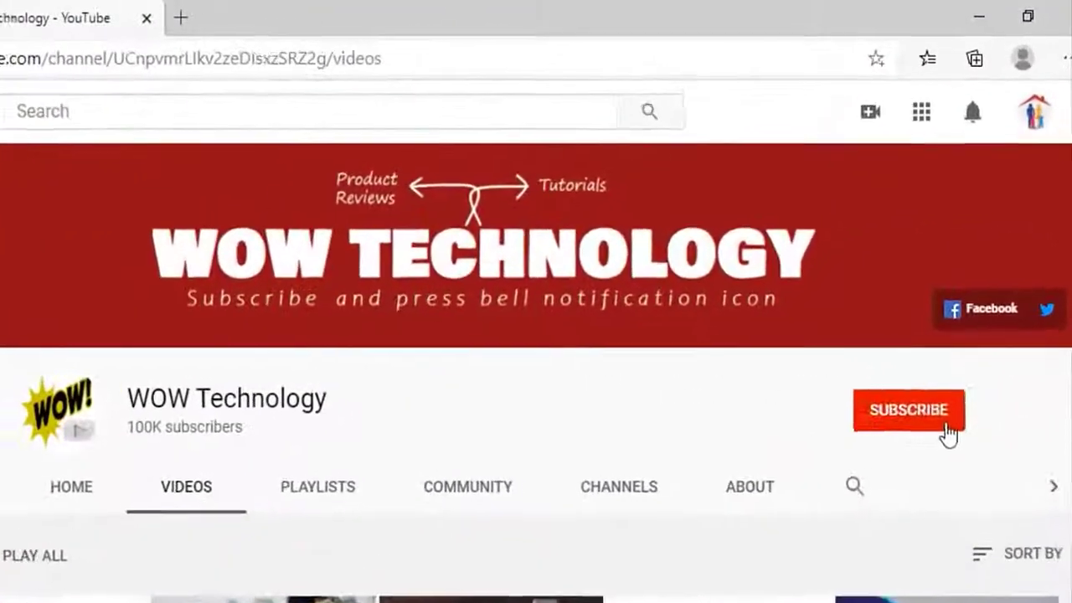
Step: Subscribe to WOW Technology on its channel page and bring up the bell notification choices
click(945, 320)
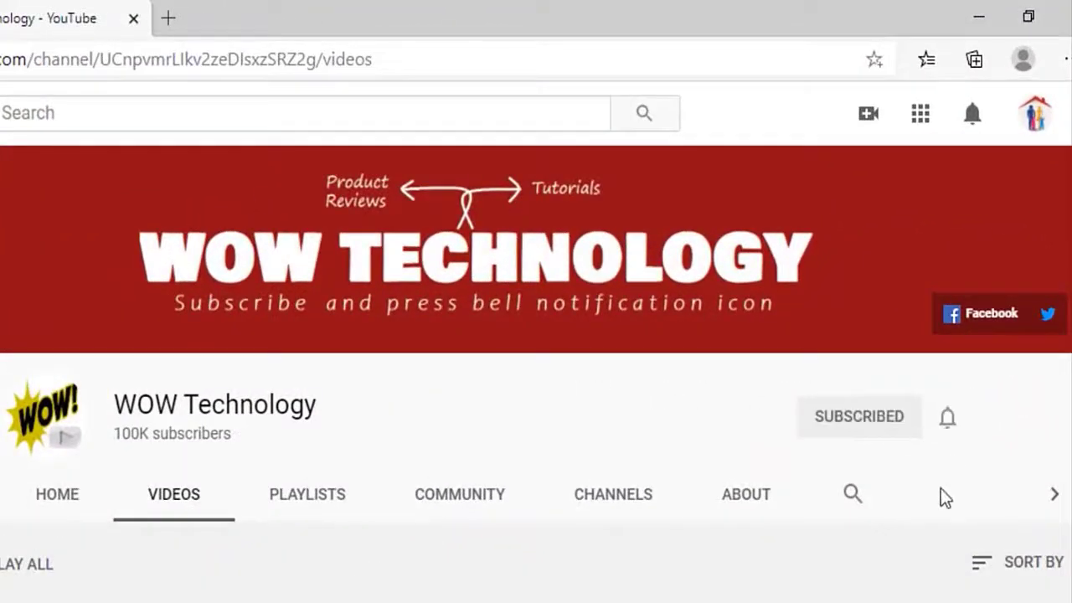
click(956, 424)
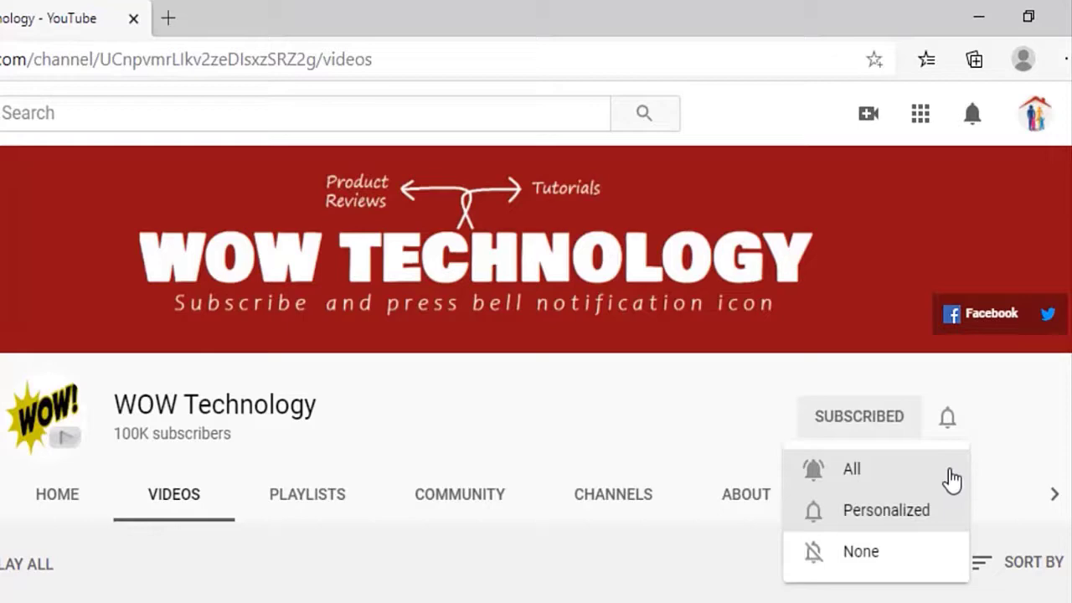